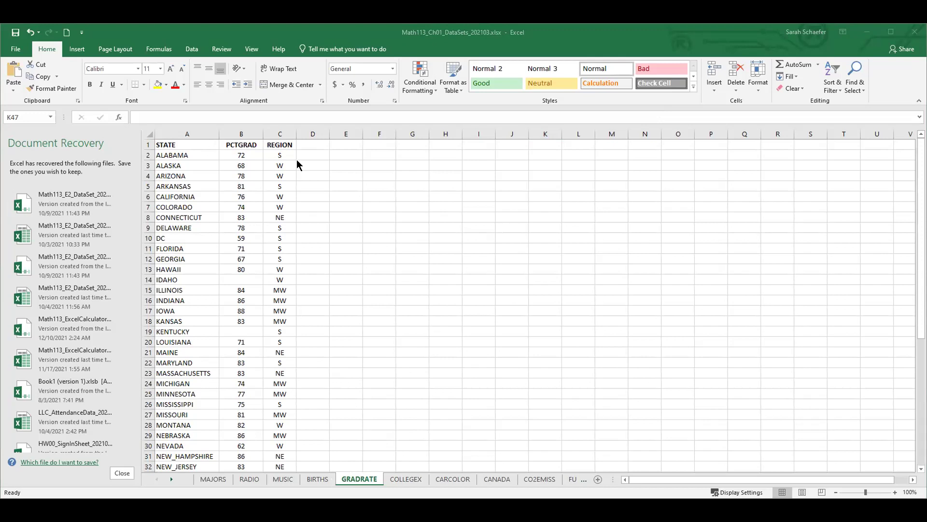
Insert a histogram of the PCTGRAD values in B2:B52, and move and enlarge it beside the data.
{"action": "left_click", "coordinate": [239, 133]}
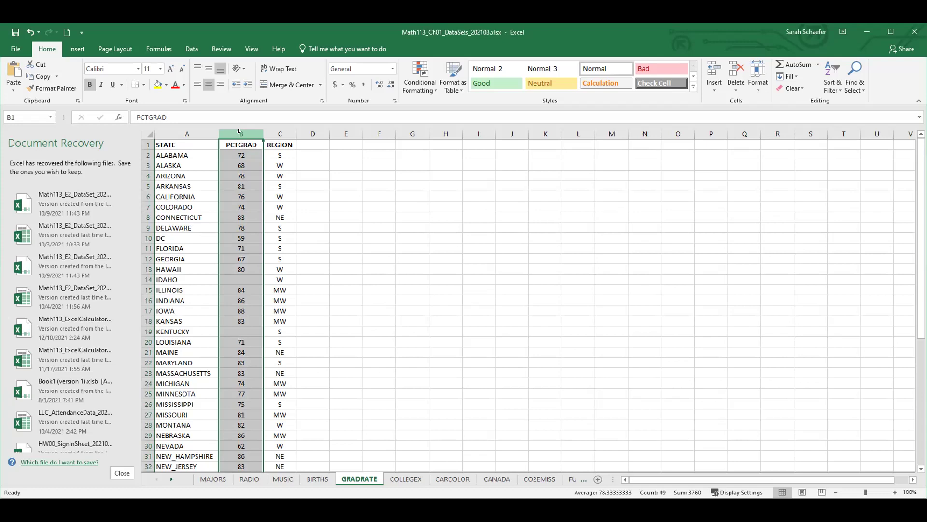
{"action": "left_click", "coordinate": [341, 197]}
{"action": "left_click_drag", "start_coordinate": [236, 156], "coordinate": [242, 452]}
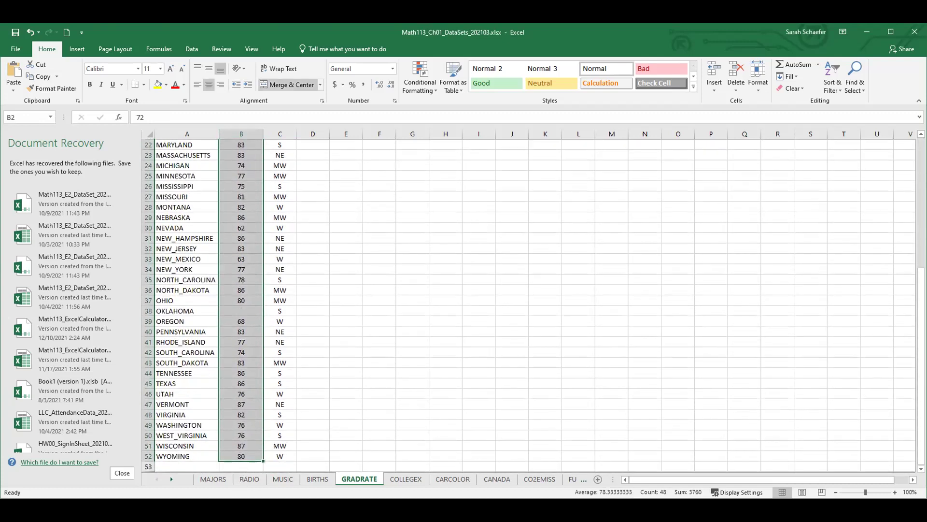
{"action": "left_click", "coordinate": [76, 50]}
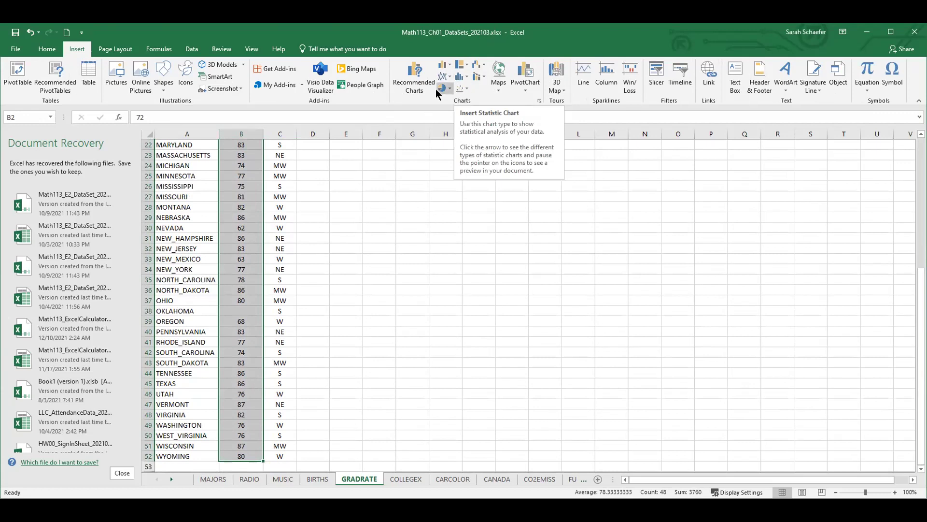
{"action": "left_click", "coordinate": [467, 78]}
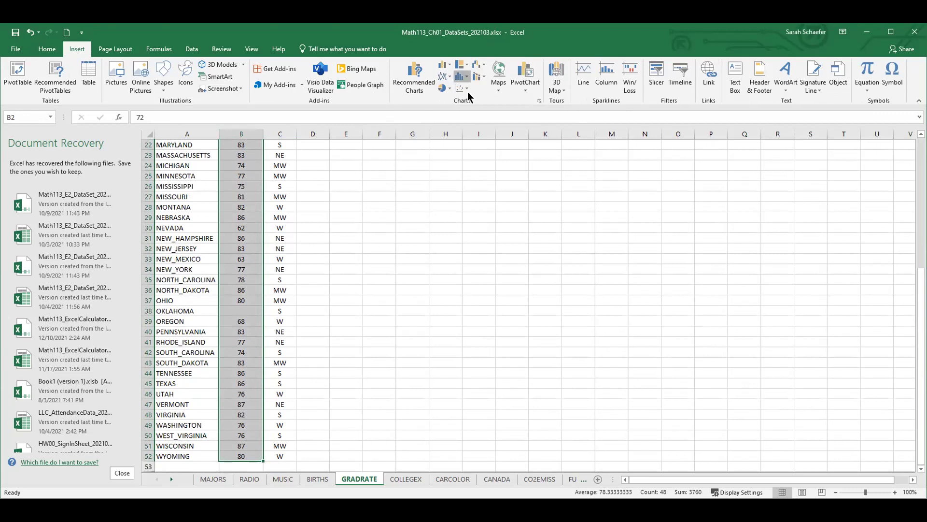
{"action": "left_click", "coordinate": [409, 77]}
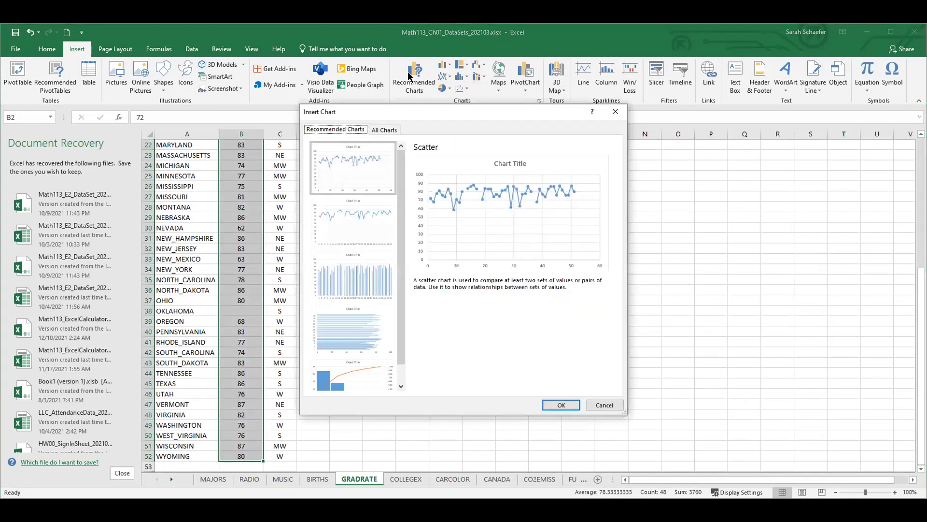
{"action": "left_click", "coordinate": [386, 130]}
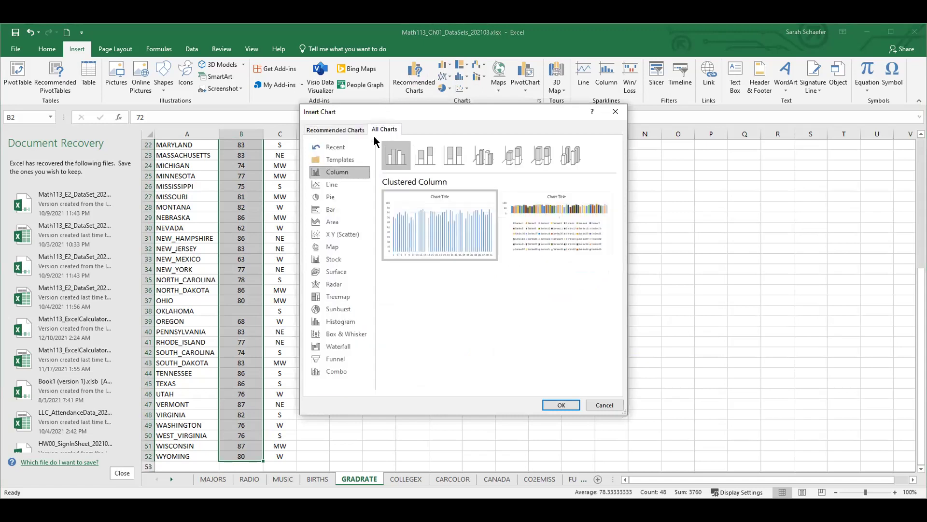
{"action": "left_click", "coordinate": [340, 321]}
{"action": "left_click", "coordinate": [563, 405]}
{"action": "left_click_drag", "start_coordinate": [480, 242], "coordinate": [408, 180]}
{"action": "left_click_drag", "start_coordinate": [585, 316], "coordinate": [720, 364]}
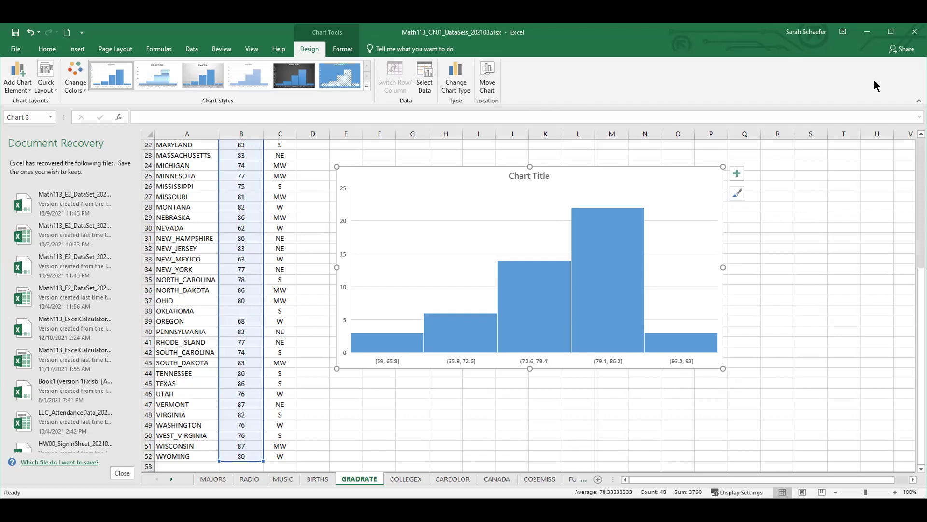
Set the number of bins on the histogram's horizontal axis to 6.
{"action": "right_click", "coordinate": [385, 358]}
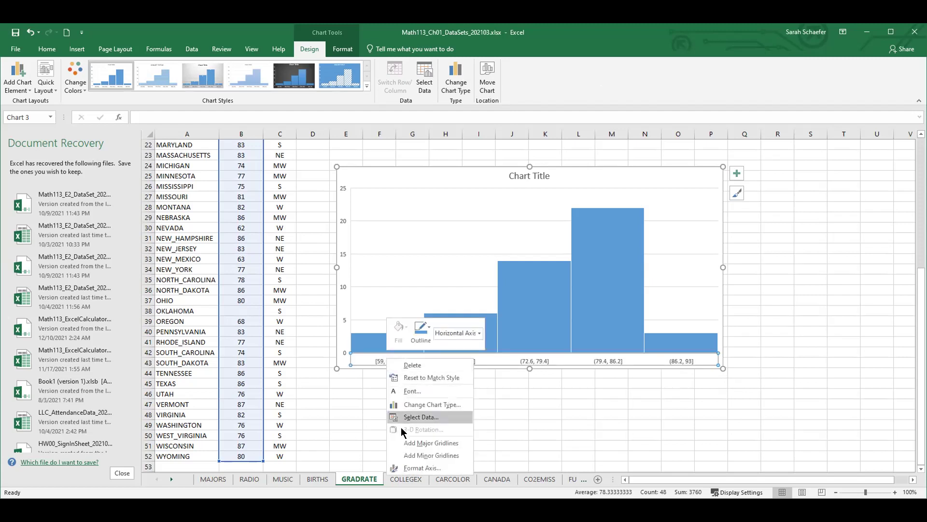
{"action": "left_click", "coordinate": [409, 469]}
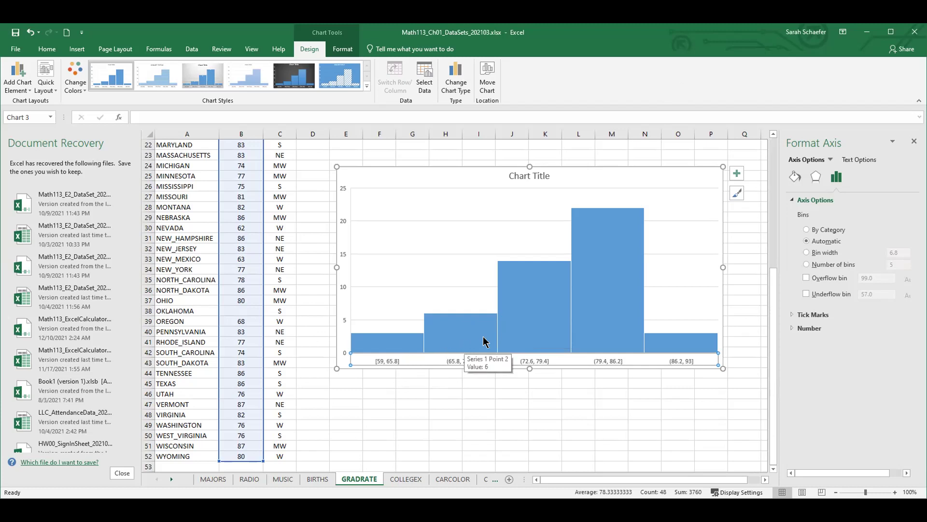
{"action": "mouse_move", "coordinate": [498, 336]}
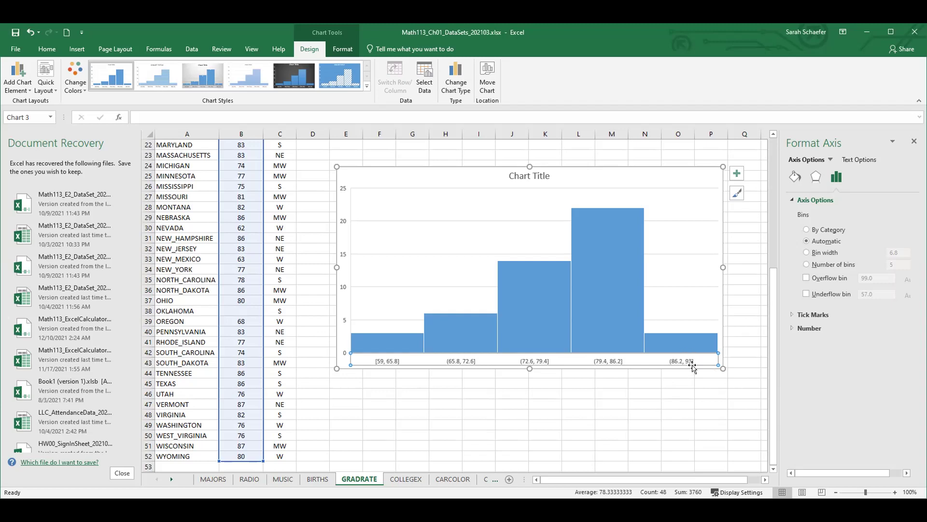
{"action": "left_click", "coordinate": [806, 265]}
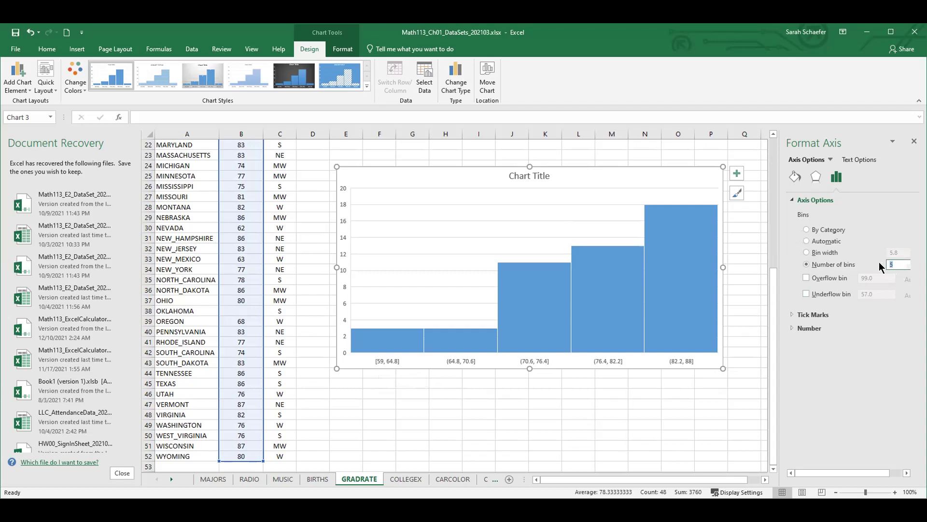
{"action": "type", "text": "6"}
{"action": "key", "text": "Return"}
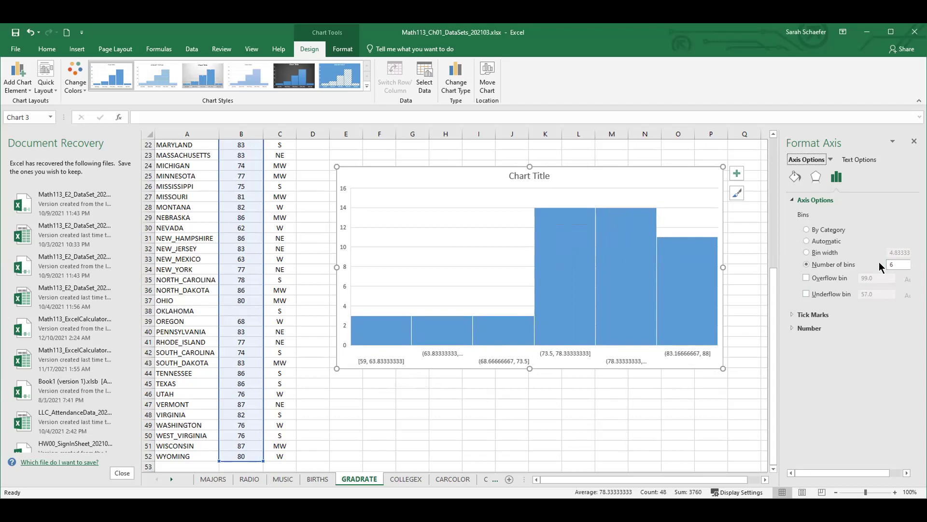
Try a bin width of 5 for the histogram, and switch back to the 6-bin setting.
{"action": "left_click", "coordinate": [824, 252]}
{"action": "double_click", "coordinate": [898, 252]}
{"action": "type", "text": "5"}
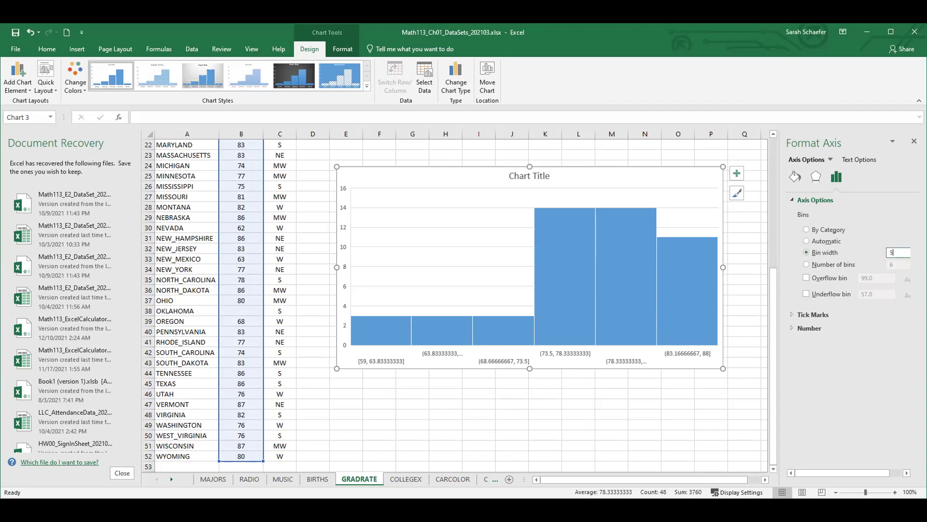
{"action": "key", "text": "Return"}
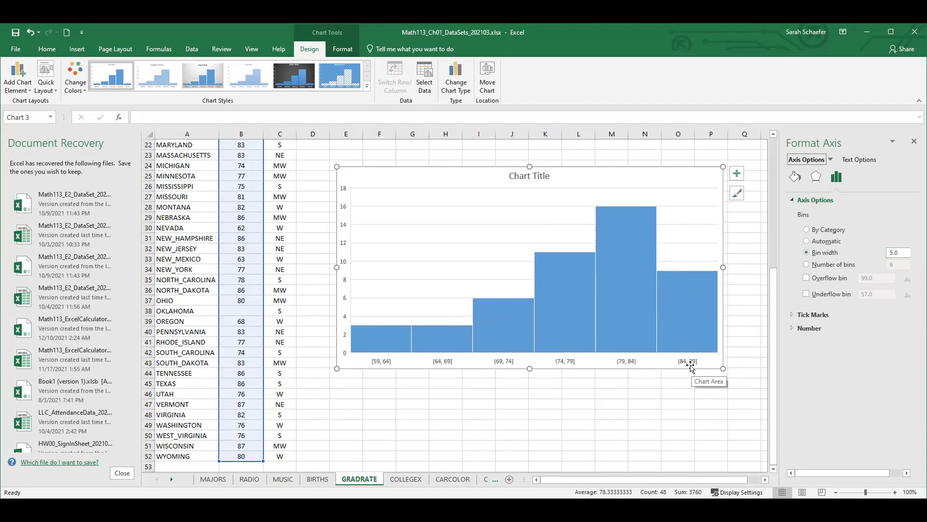
{"action": "left_click", "coordinate": [826, 266]}
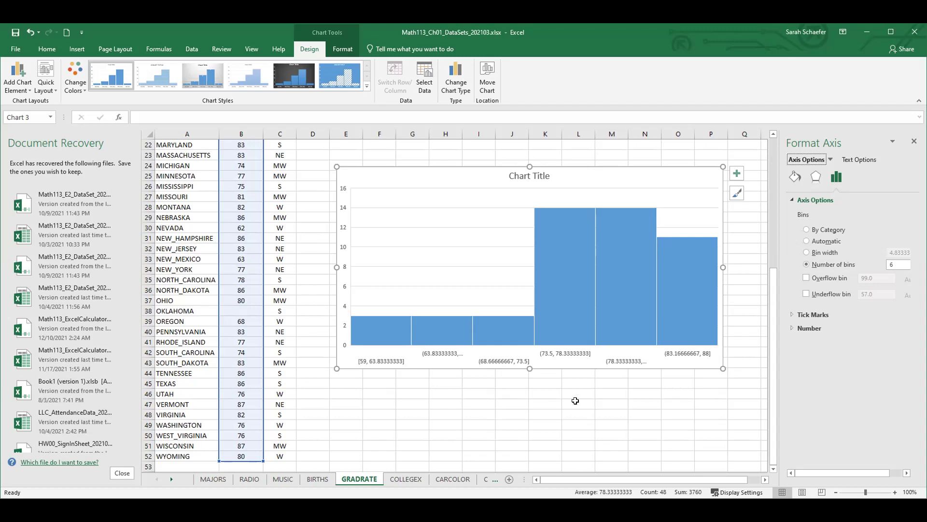
Format the bin labels on the horizontal axis with the Number category.
{"action": "left_click", "coordinate": [792, 327]}
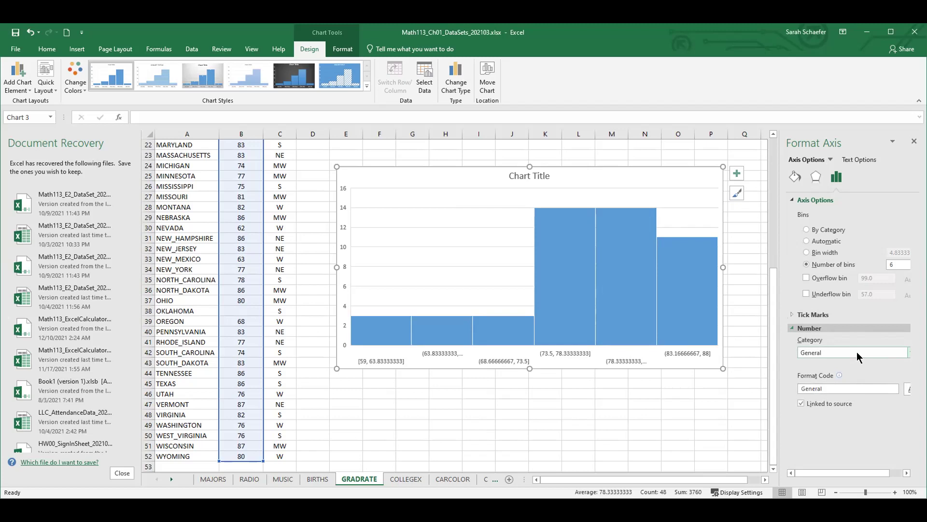
{"action": "left_click", "coordinate": [857, 351]}
{"action": "left_click", "coordinate": [857, 351]}
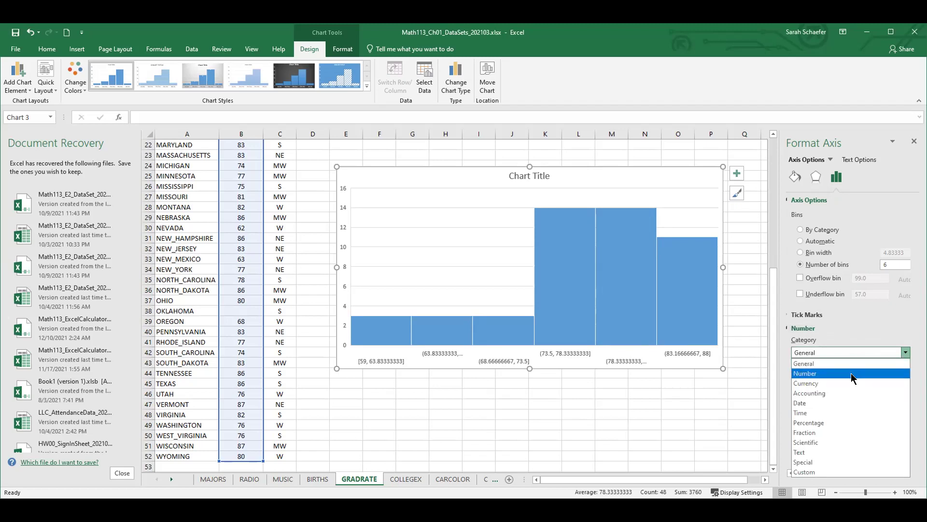
{"action": "left_click", "coordinate": [852, 374]}
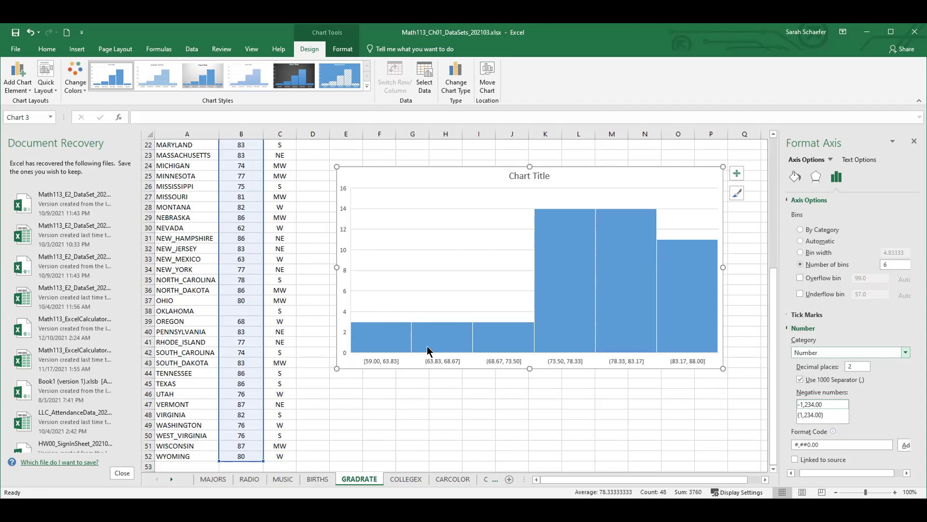
{"action": "mouse_move", "coordinate": [379, 345]}
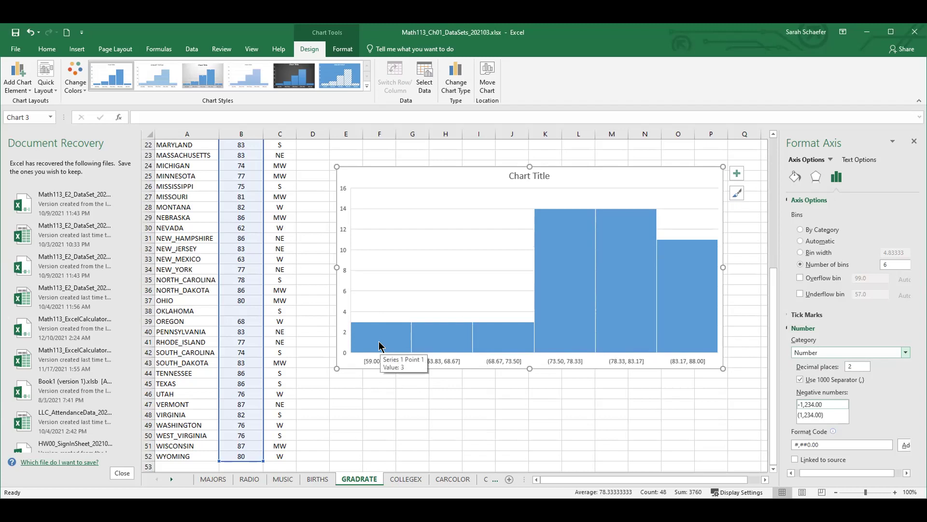
{"action": "mouse_move", "coordinate": [612, 262]}
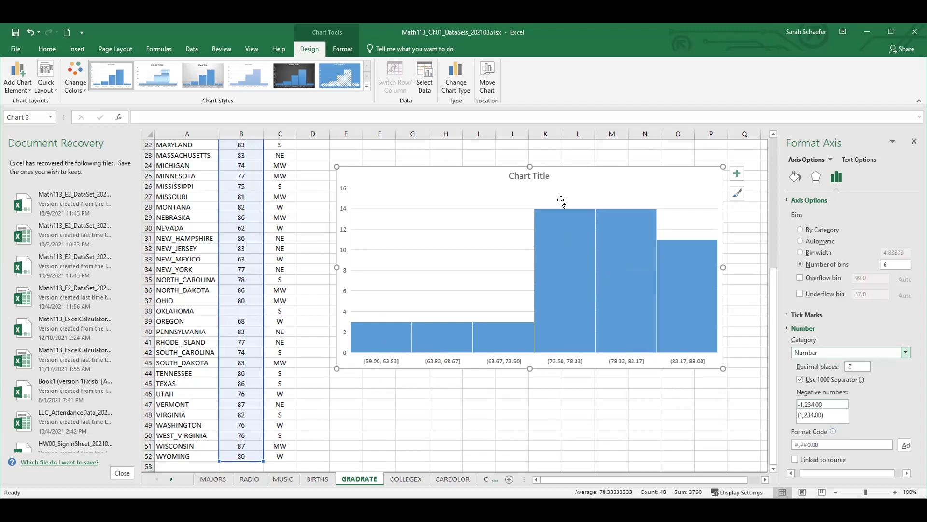
Change the chart title to "HS Grad Rate (within 4 years)".
{"action": "left_click", "coordinate": [530, 175]}
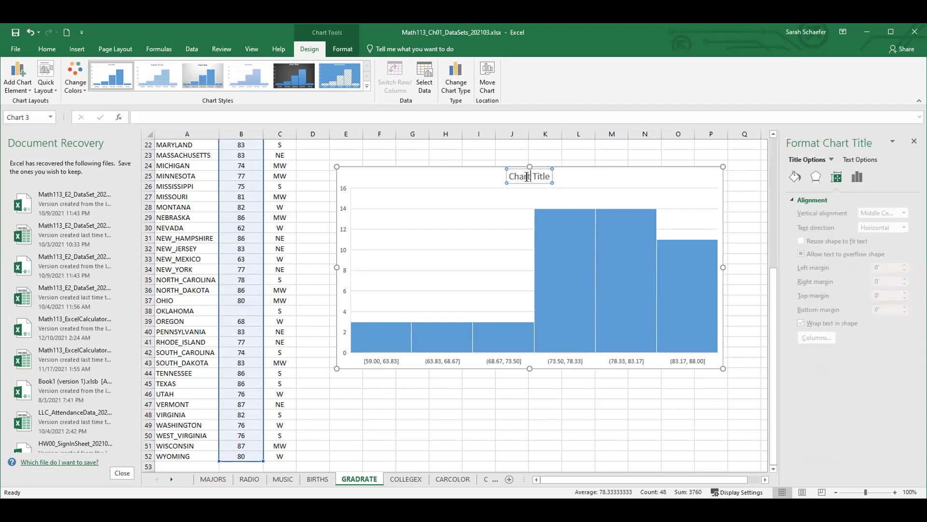
{"action": "triple_click", "coordinate": [527, 176]}
{"action": "type", "text": "HS Grad Rate (within 4 years)"}
{"action": "left_click", "coordinate": [441, 176]}
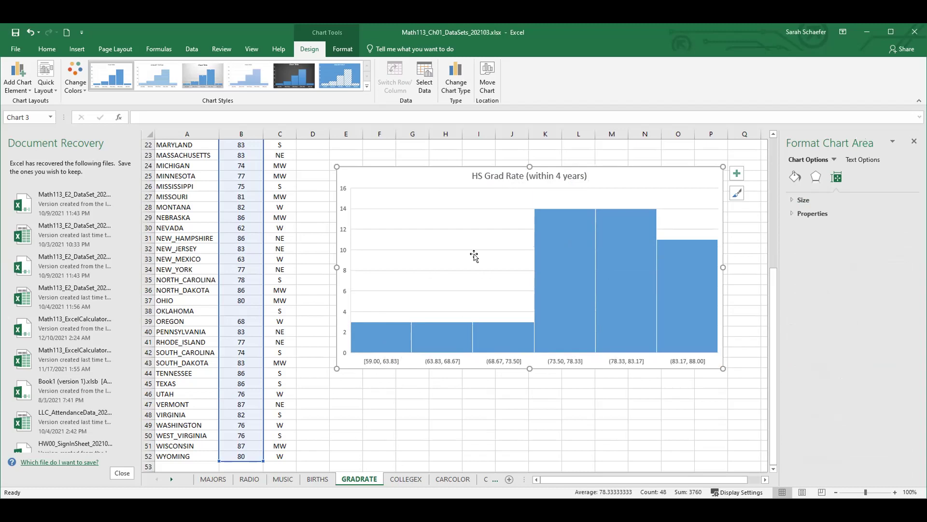
Add a primary horizontal axis title reading "Percent Students Graduated HS (4 yrs)".
{"action": "left_click", "coordinate": [19, 84]}
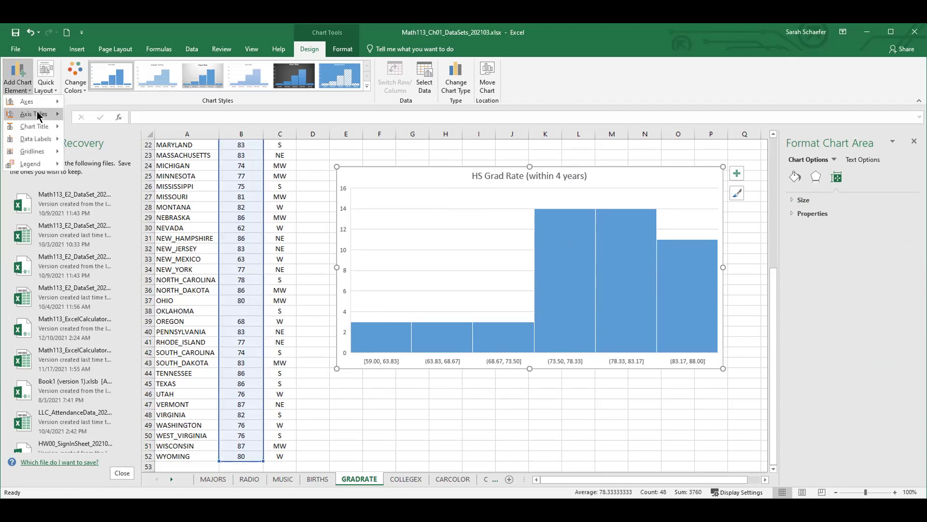
{"action": "mouse_move", "coordinate": [39, 114]}
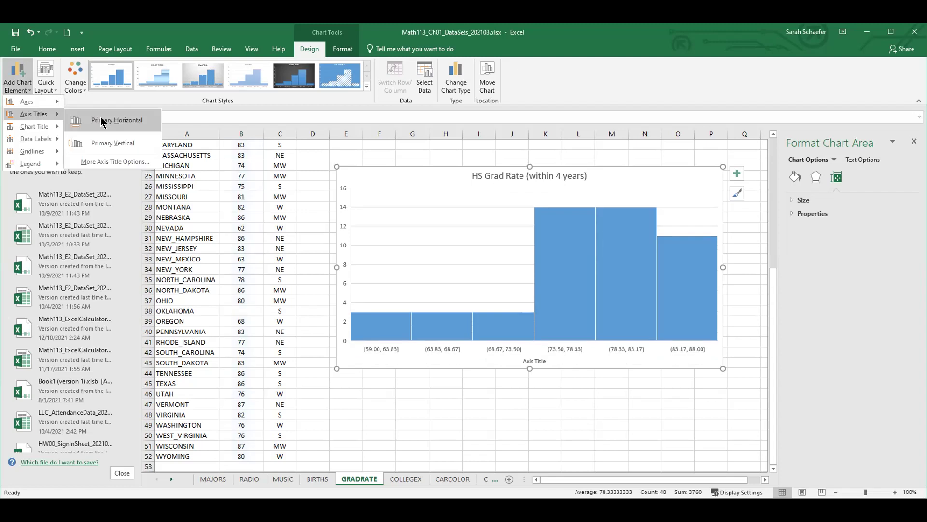
{"action": "left_click", "coordinate": [102, 120]}
{"action": "left_click", "coordinate": [535, 362]}
{"action": "left_click", "coordinate": [536, 362]}
{"action": "triple_click", "coordinate": [534, 360]}
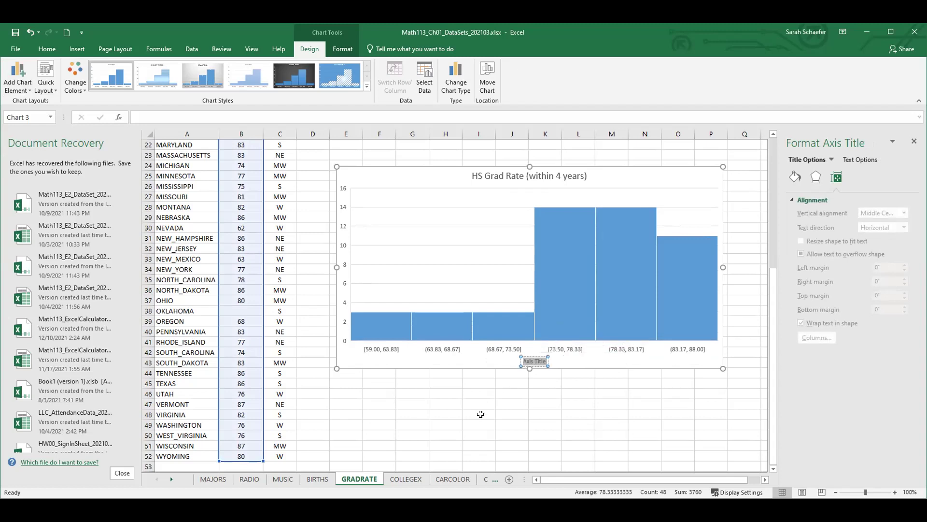
{"action": "scroll", "coordinate": [295, 362], "scroll_direction": "up", "scroll_amount": 6}
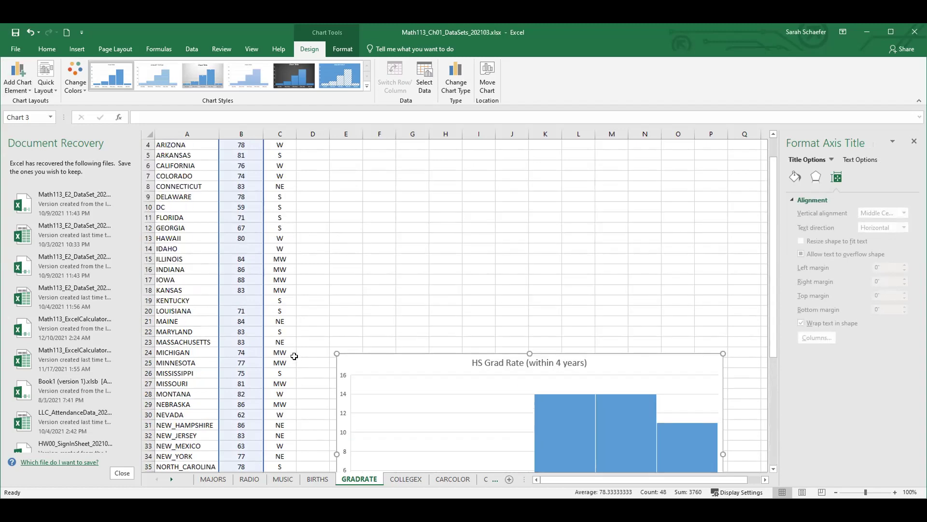
{"action": "scroll", "coordinate": [295, 356], "scroll_direction": "up", "scroll_amount": 1}
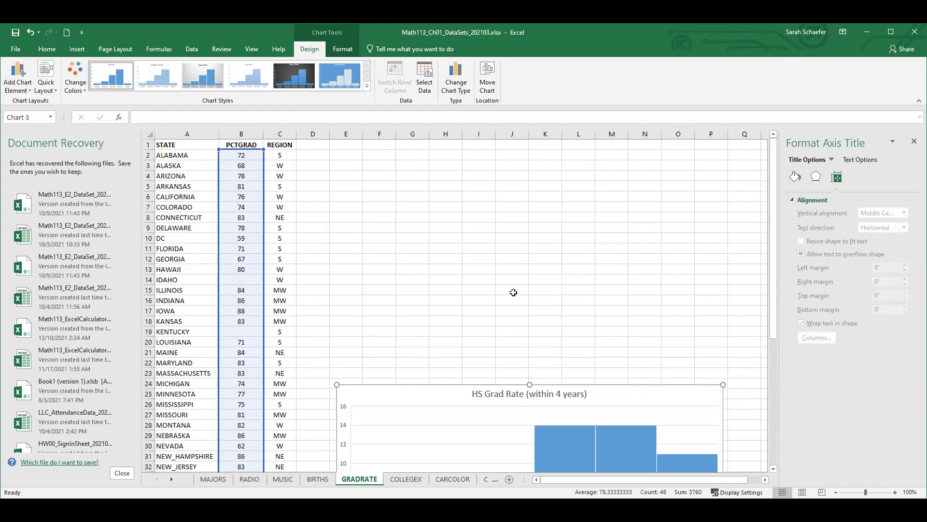
{"action": "scroll", "coordinate": [592, 346], "scroll_direction": "down", "scroll_amount": 6}
{"action": "type", "text": "Percent"}
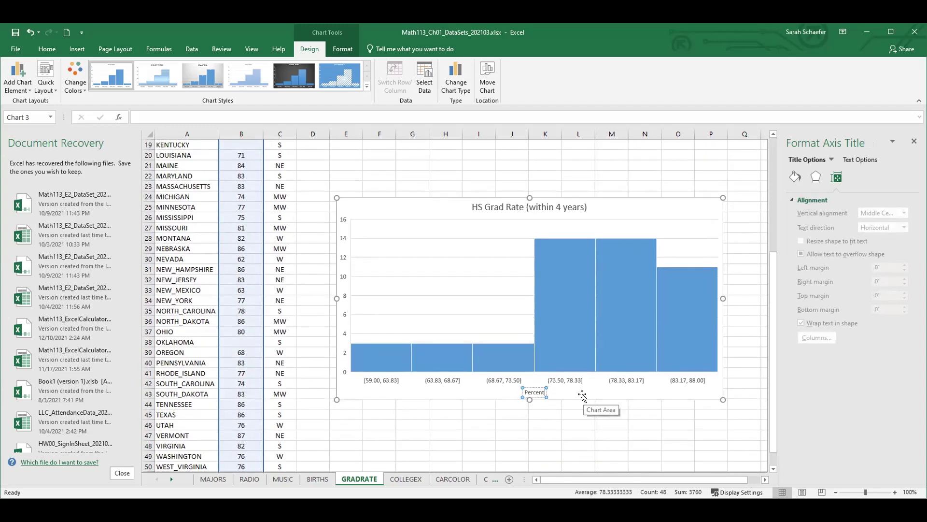
{"action": "type", "text": " Students Graduated HS"}
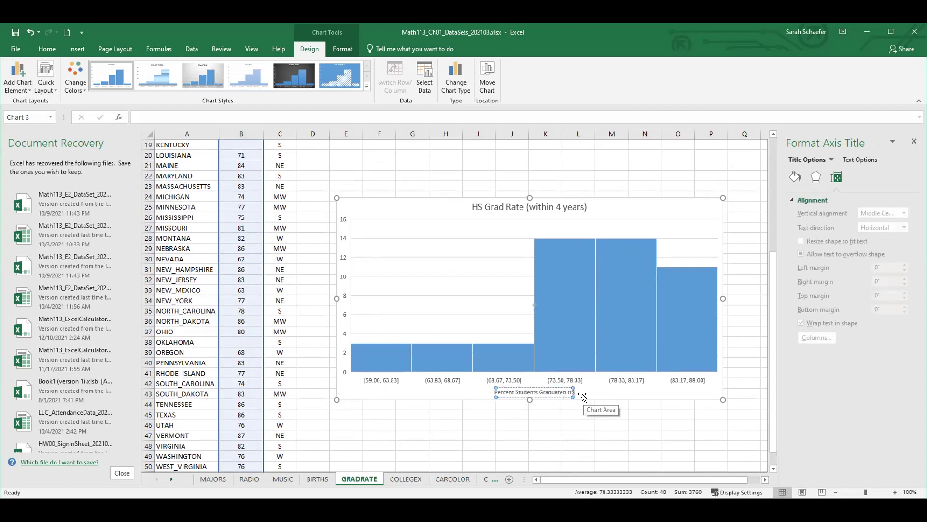
{"action": "type", "text": " (4 y"}
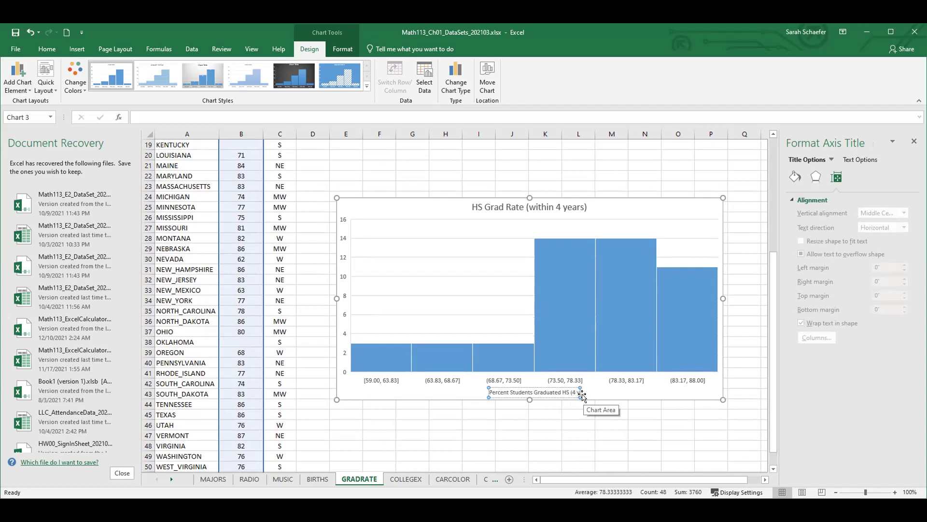
{"action": "type", "text": "rs)"}
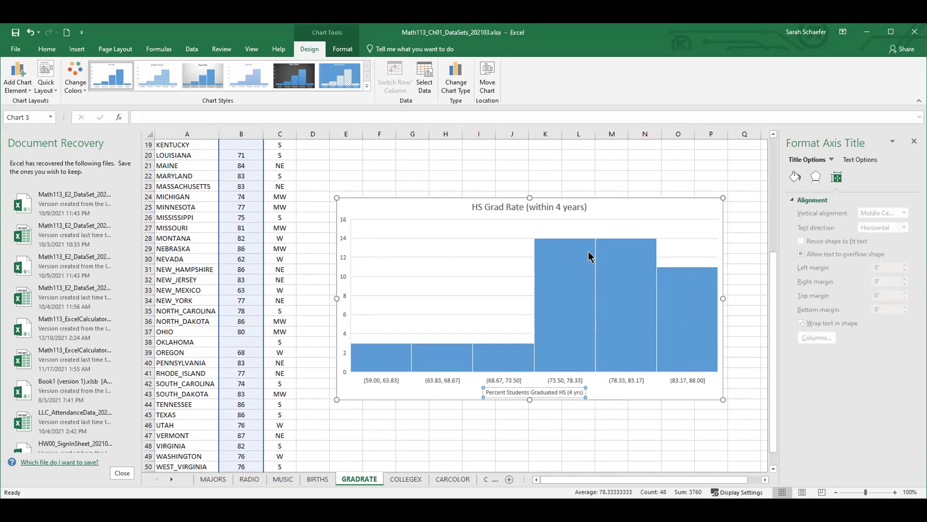
Add a primary vertical axis title reading "Number of sTates" and deselect the chart.
{"action": "mouse_move", "coordinate": [588, 256]}
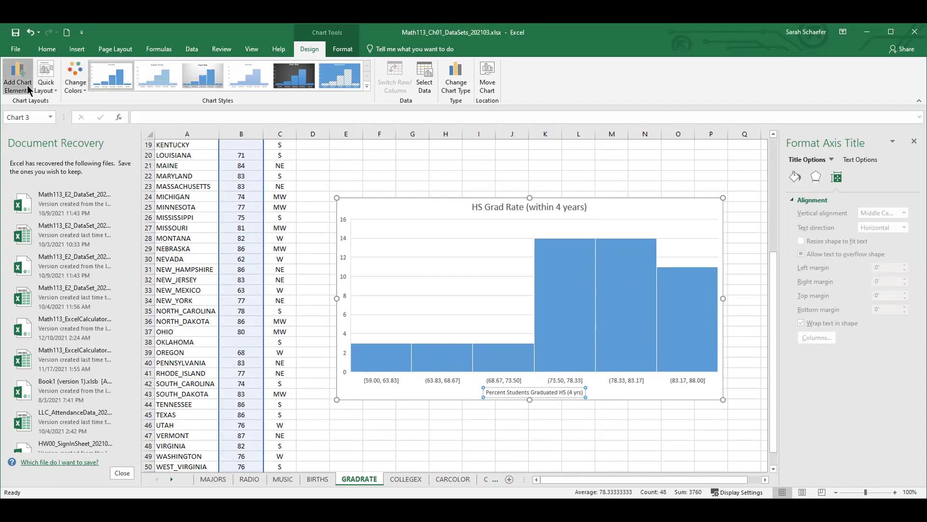
{"action": "mouse_move", "coordinate": [49, 111]}
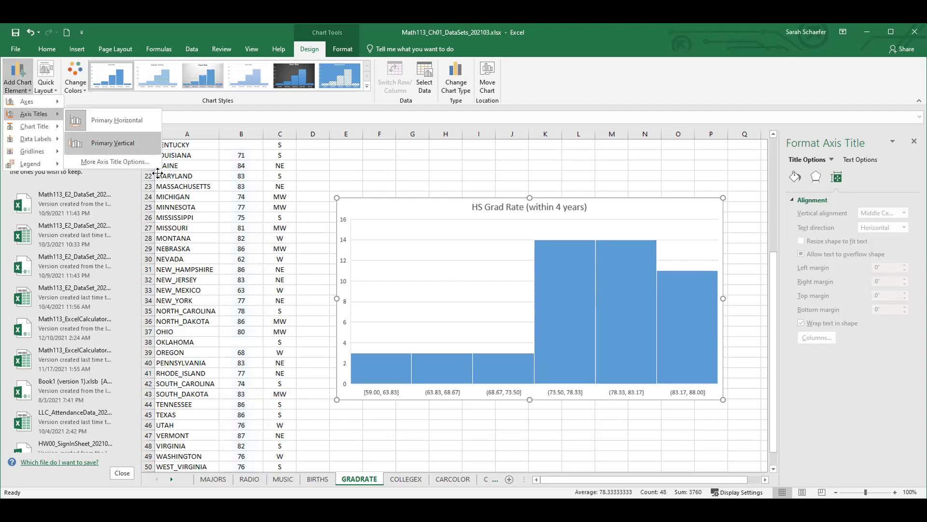
{"action": "left_click", "coordinate": [121, 152]}
{"action": "left_click", "coordinate": [344, 294]}
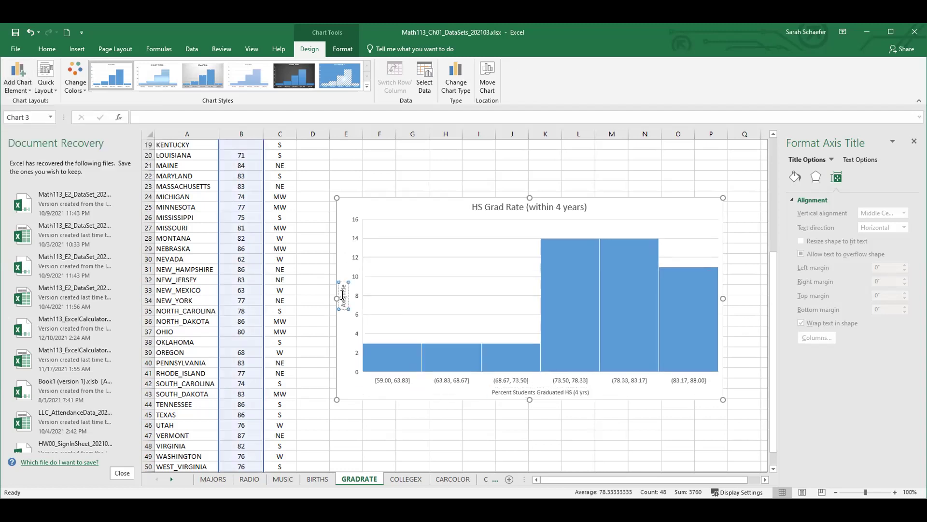
{"action": "triple_click", "coordinate": [343, 293]}
{"action": "type", "text": "Number of States"}
{"action": "left_click", "coordinate": [374, 165]}
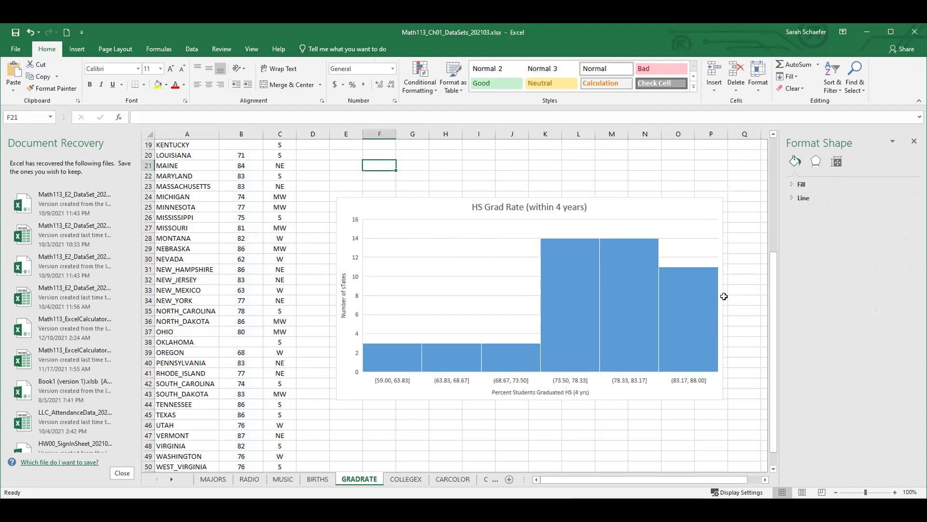
Copy the graduation rate histogram into the Word document below the Cost of College chart.
{"action": "mouse_move", "coordinate": [710, 289]}
{"action": "left_click", "coordinate": [387, 207]}
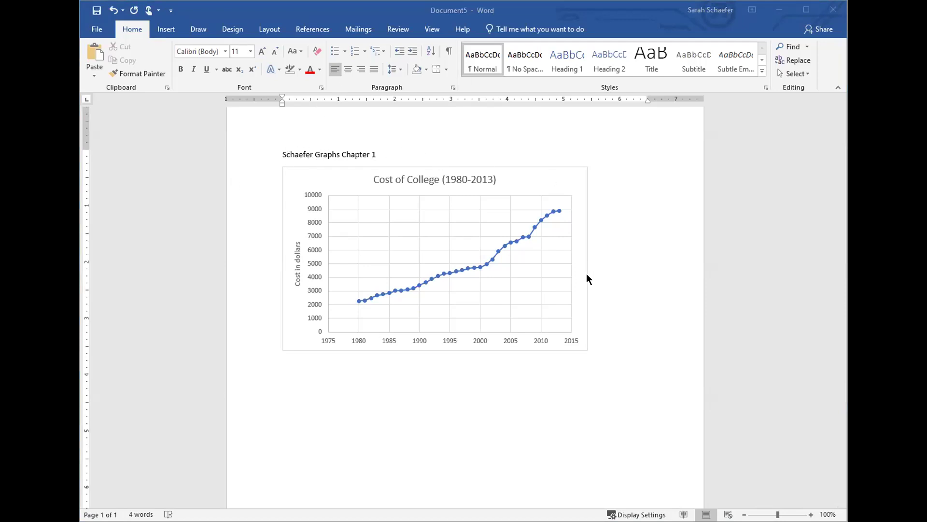
{"action": "left_click", "coordinate": [600, 312]}
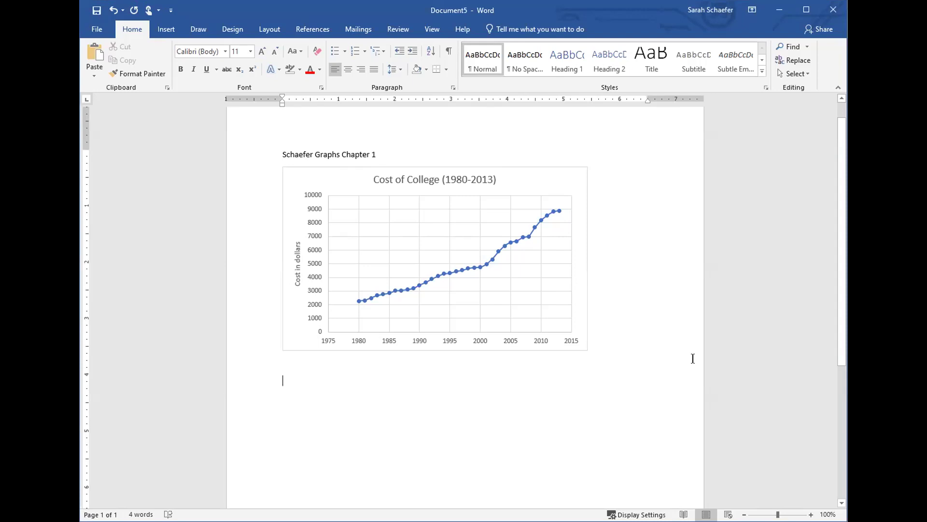
{"action": "key", "text": "ctrl+v"}
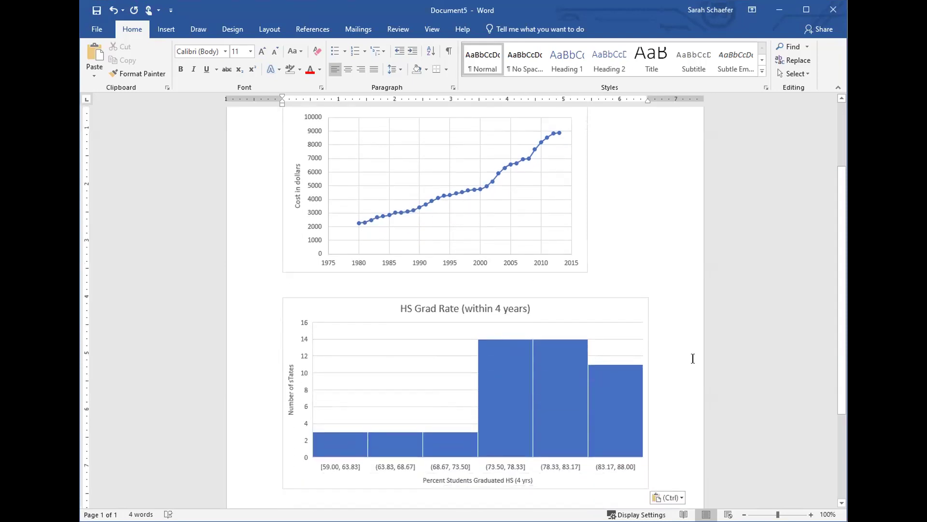
{"action": "scroll", "coordinate": [693, 358], "scroll_direction": "down", "scroll_amount": 3}
{"action": "scroll", "coordinate": [692, 358], "scroll_direction": "up", "scroll_amount": 6}
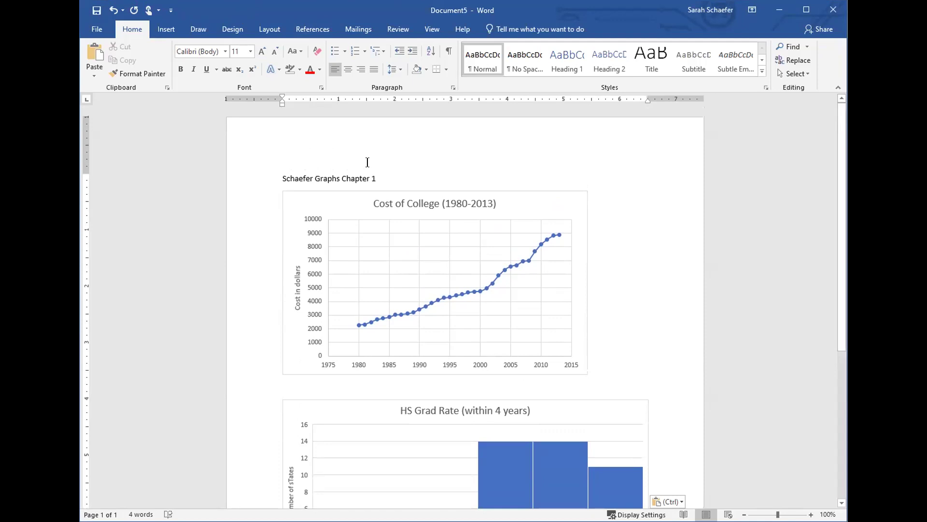
Print the whole document with Microsoft Print to PDF as the printer.
{"action": "left_click", "coordinate": [97, 30]}
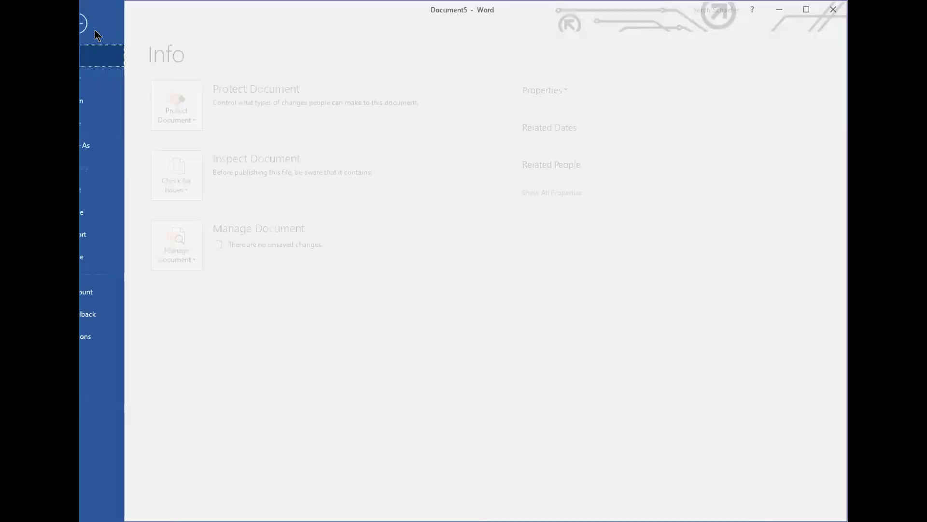
{"action": "left_click", "coordinate": [113, 189]}
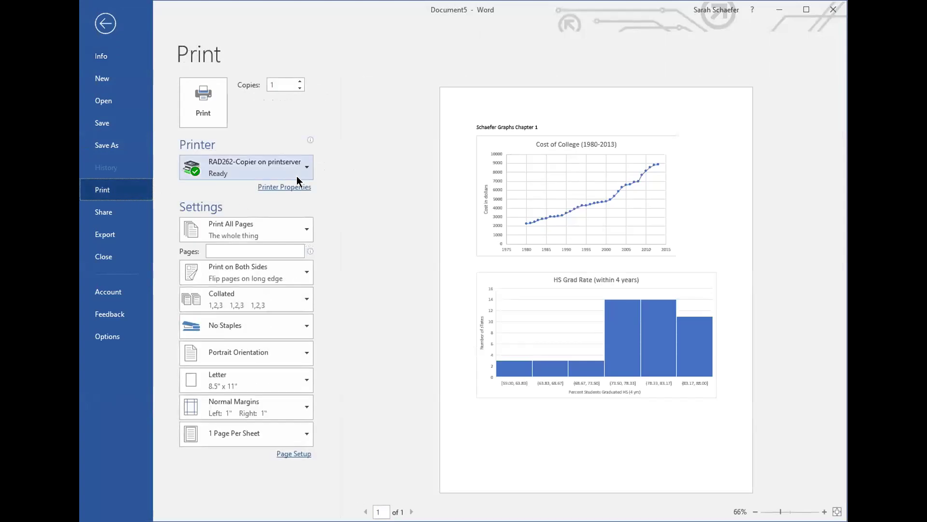
{"action": "left_click", "coordinate": [304, 166]}
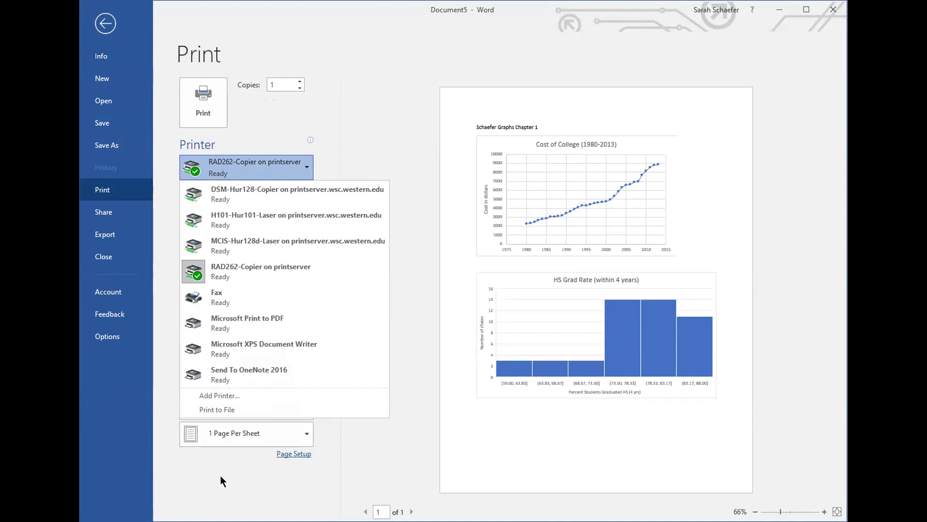
{"action": "left_click", "coordinate": [289, 329]}
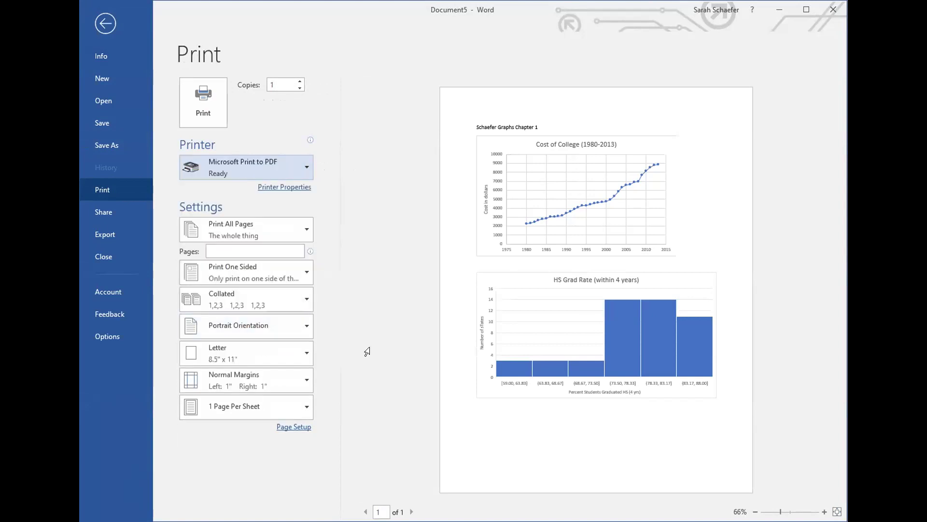
{"action": "left_click", "coordinate": [207, 98]}
{"action": "scroll", "coordinate": [643, 230], "scroll_direction": "down", "scroll_amount": 5}
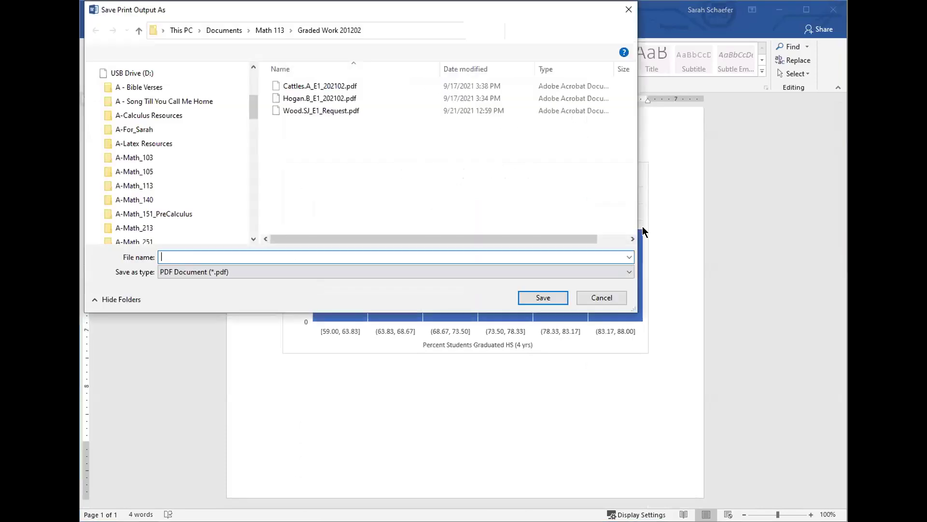
Save the PDF print output as "Practice Graphs" in the Desktop folder.
{"action": "left_click", "coordinate": [271, 30]}
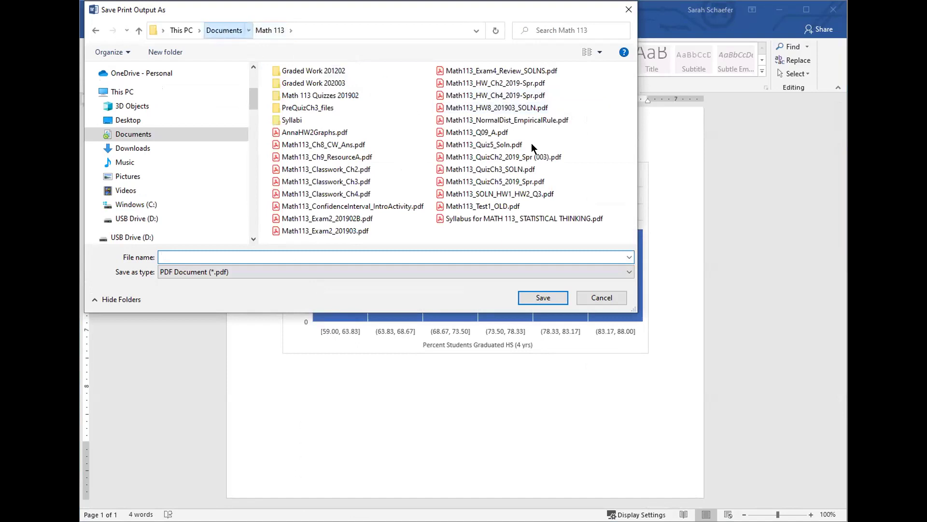
{"action": "left_click", "coordinate": [215, 32]}
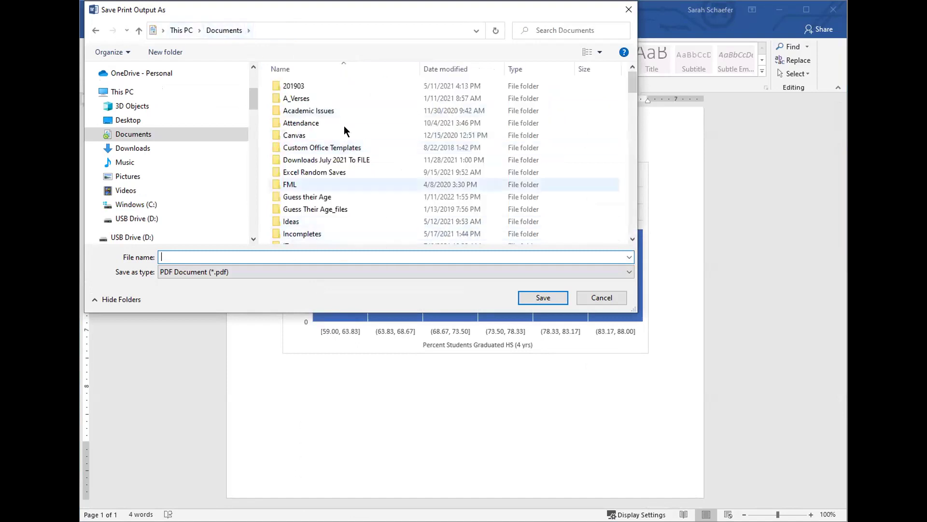
{"action": "left_click", "coordinate": [182, 30]}
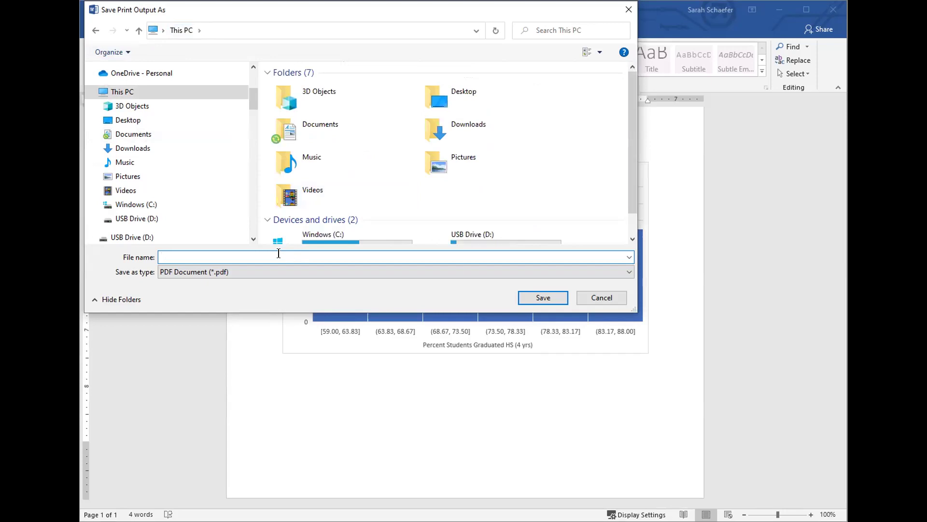
{"action": "type", "text": "Practice Graphs"}
{"action": "key", "text": "Return"}
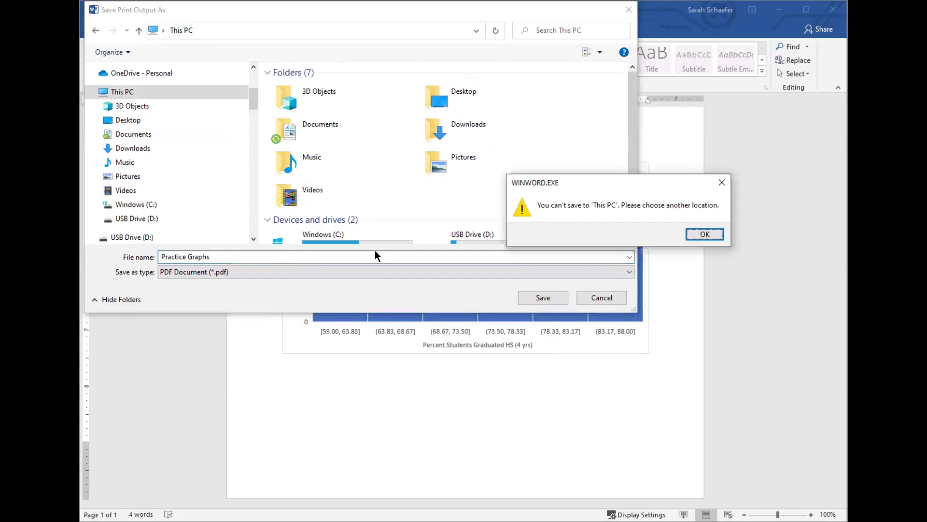
{"action": "left_click", "coordinate": [705, 234]}
{"action": "double_click", "coordinate": [458, 99]}
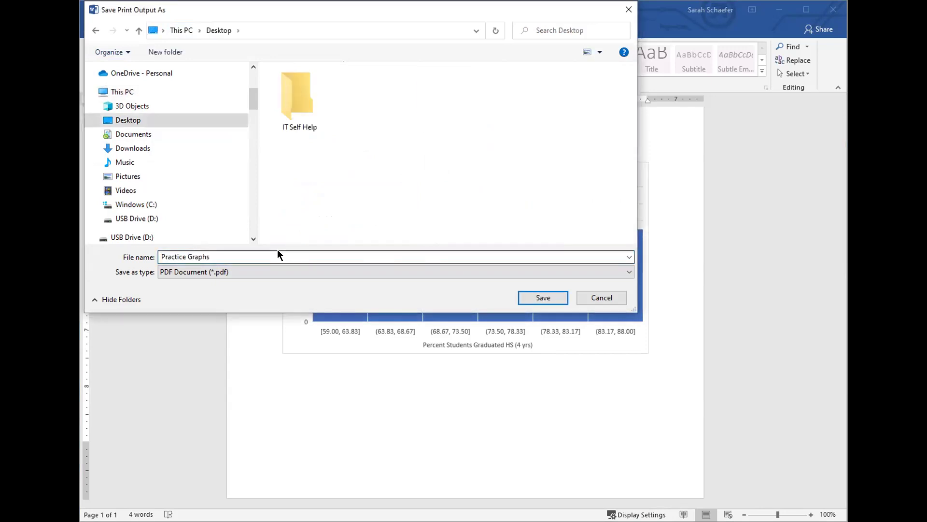
{"action": "left_click", "coordinate": [536, 296]}
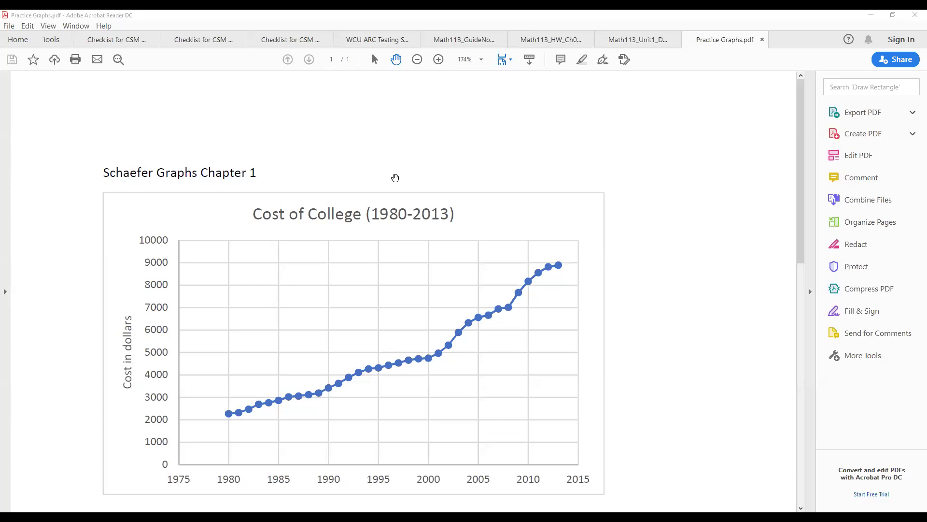
Review both charts in Practice Graphs.pdf in Adobe Acrobat Reader.
{"action": "scroll", "coordinate": [395, 178], "scroll_direction": "down", "scroll_amount": 2}
{"action": "scroll", "coordinate": [356, 184], "scroll_direction": "up", "scroll_amount": 2}
{"action": "scroll", "coordinate": [271, 185], "scroll_direction": "down", "scroll_amount": 20}
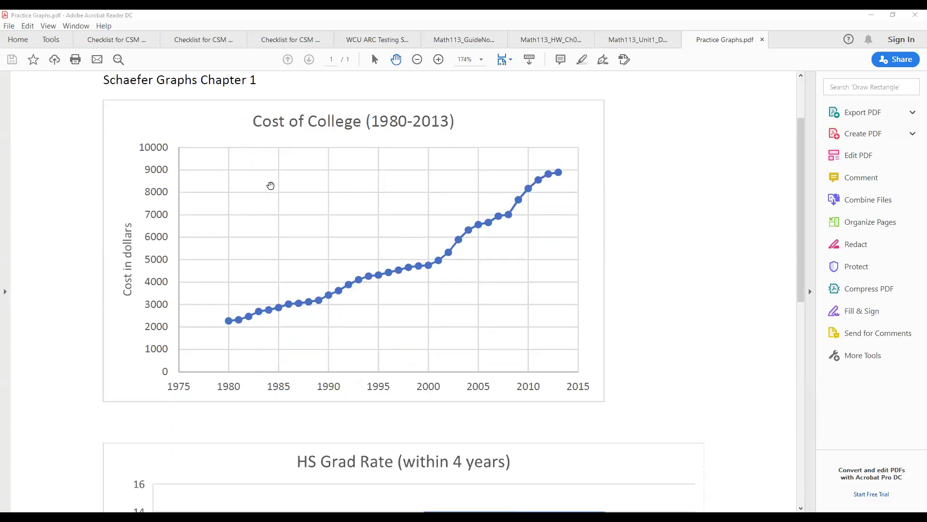
{"action": "scroll", "coordinate": [271, 184], "scroll_direction": "up", "scroll_amount": 20}
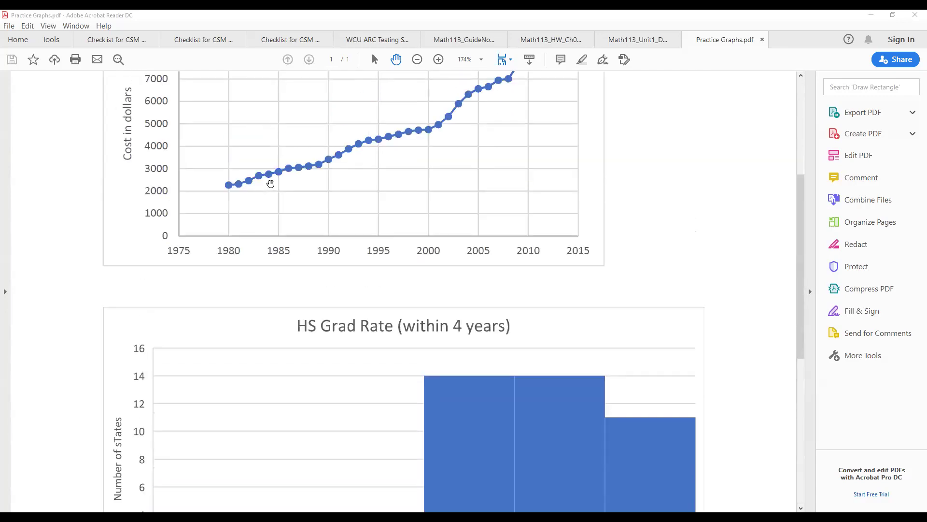